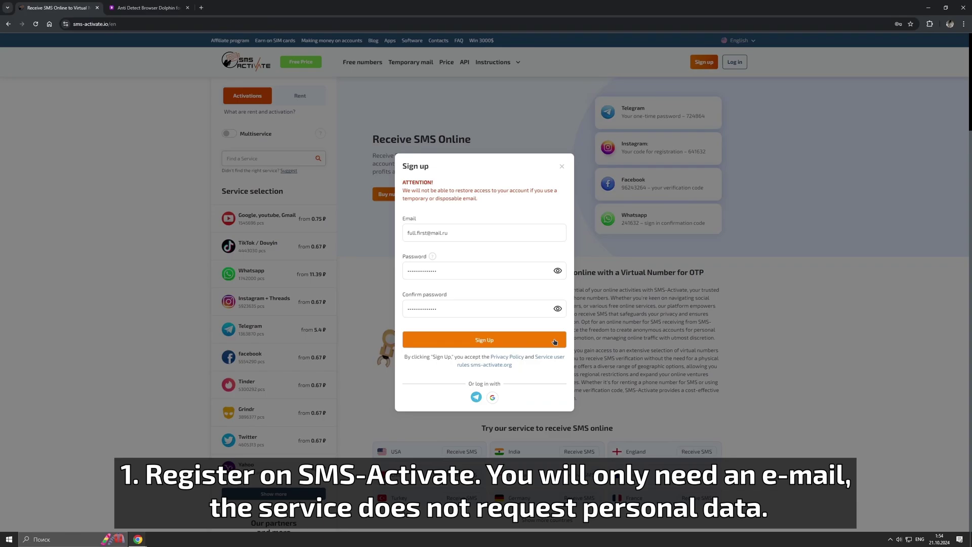
Submit the e-mail sign-up and scroll the profile page down to the top-up methods.
click(555, 341)
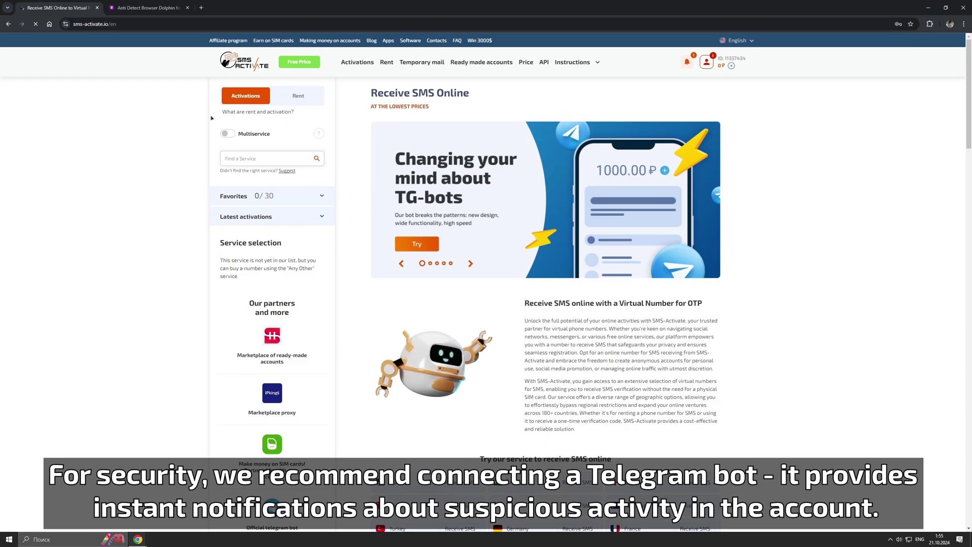
mouse_move(707, 62)
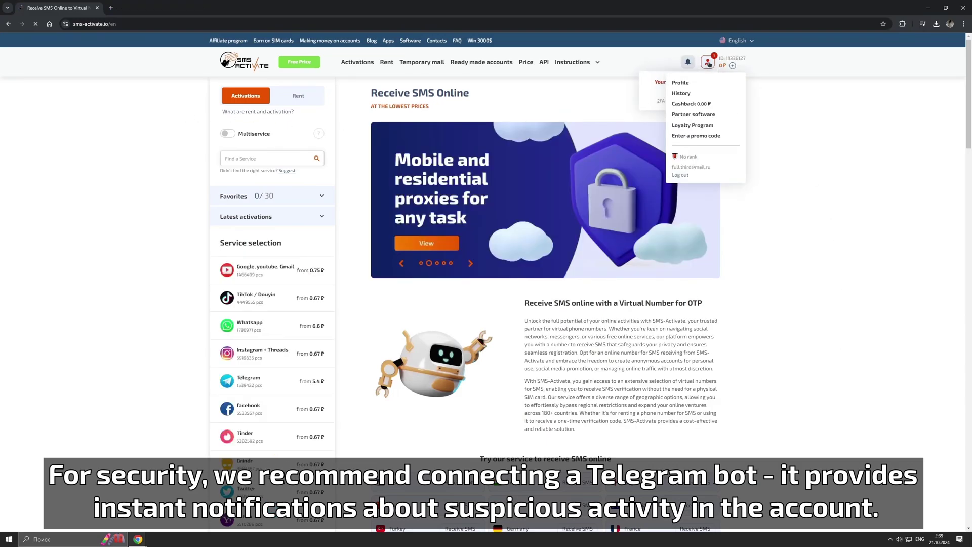
click(682, 85)
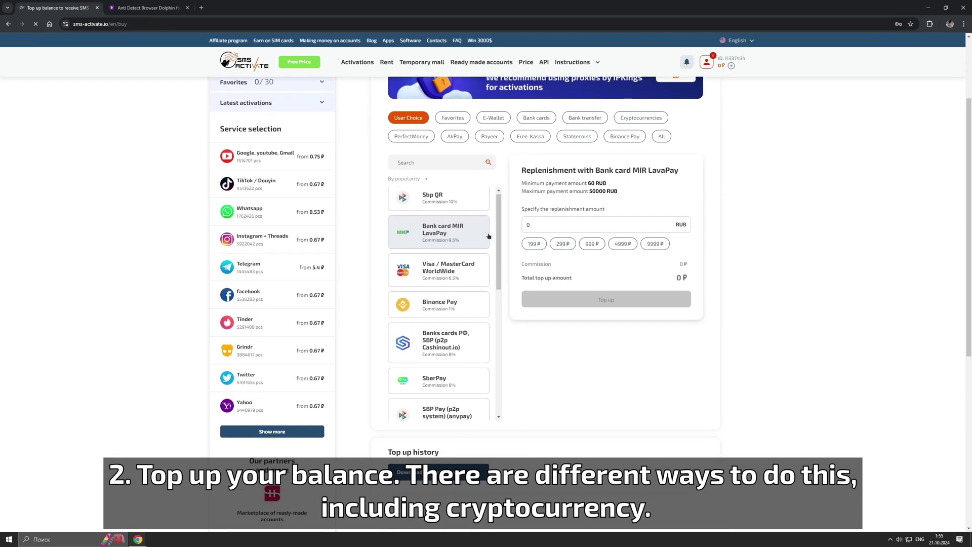
scroll(489, 236, down, 3)
scroll(489, 236, down, 2)
scroll(489, 236, down, 2)
scroll(489, 237, down, 1)
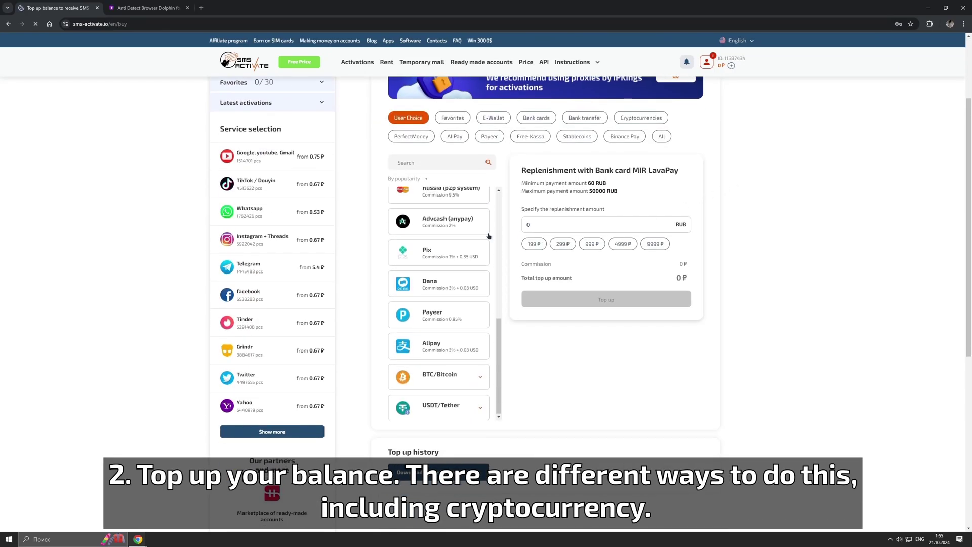
Expand the BTC/Bitcoin payment options and review them.
click(479, 376)
scroll(479, 376, down, 2)
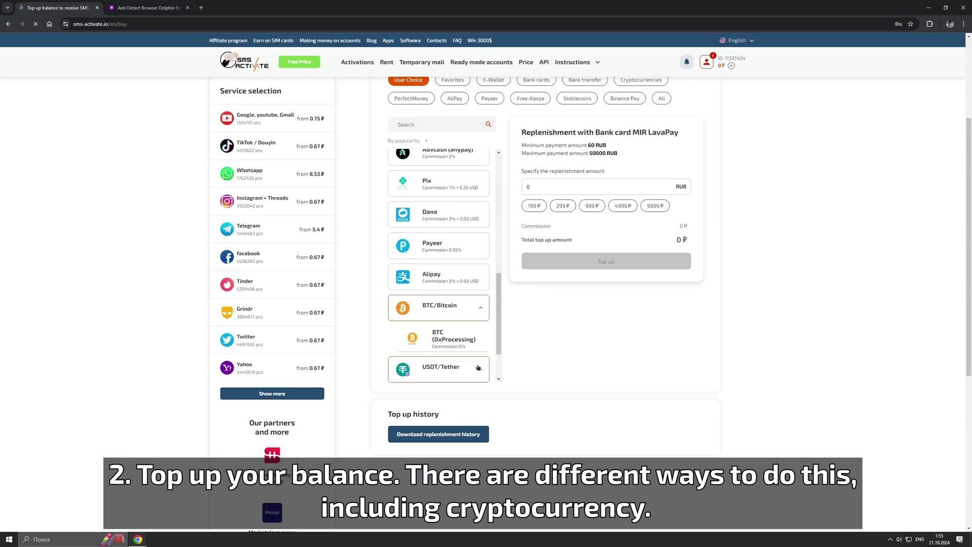
scroll(51, 280, down, 1)
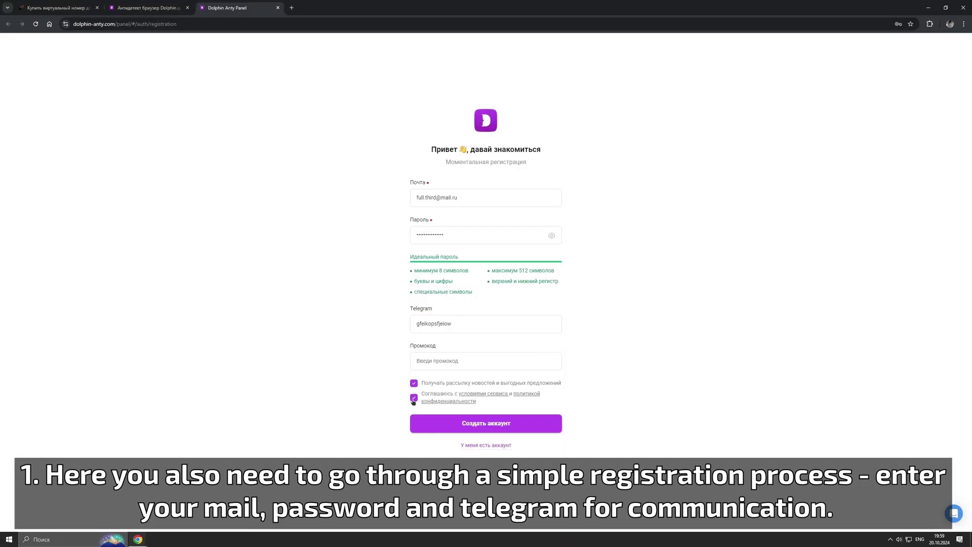
Submit the Dolphin Anty registration and download the Dolphin Anty desktop app.
click(524, 422)
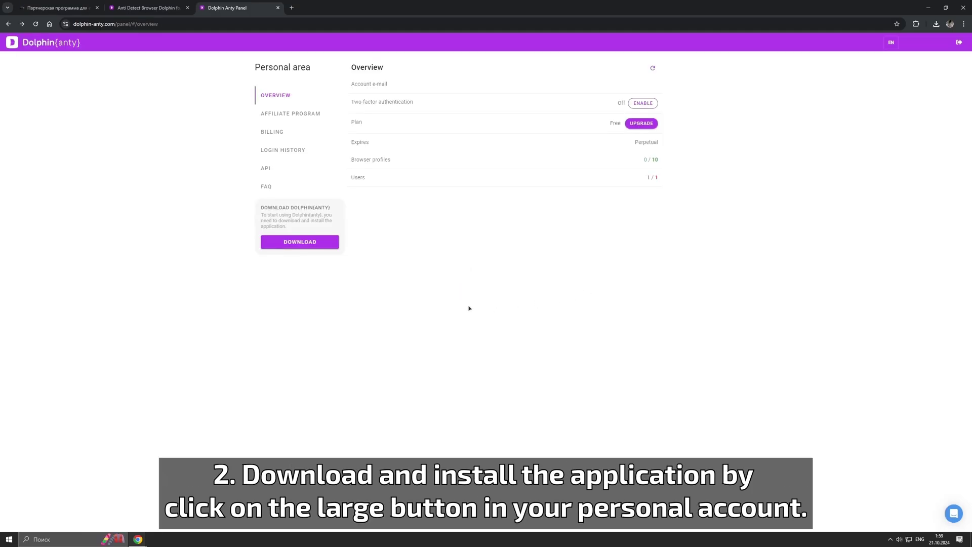
click(304, 244)
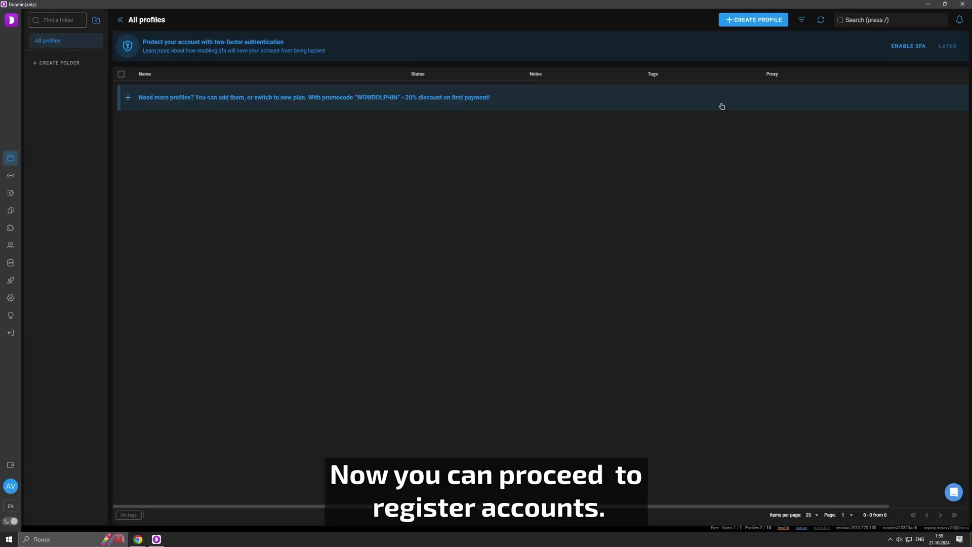
Create a new Dolphin Anty browser profile named 'Vk acc1'.
click(754, 23)
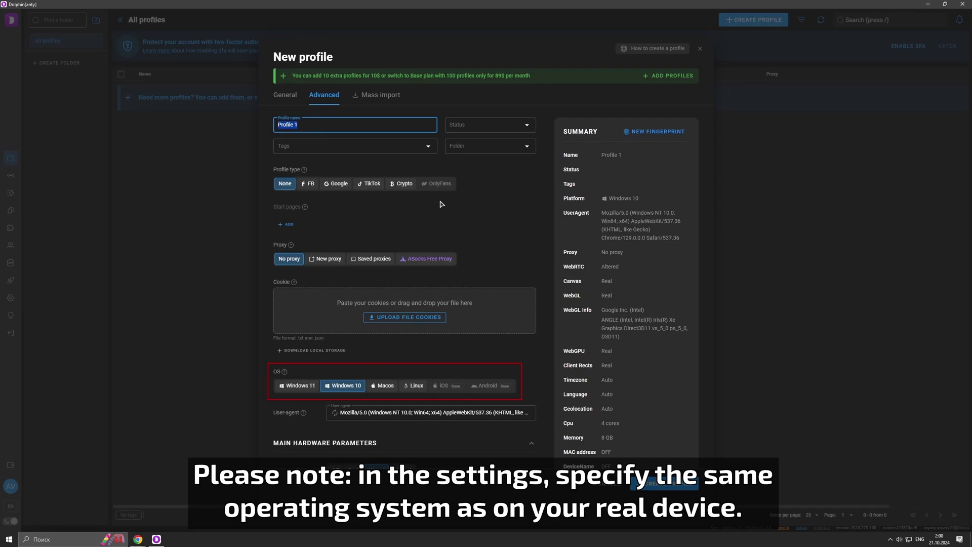
text(Vk acc1)
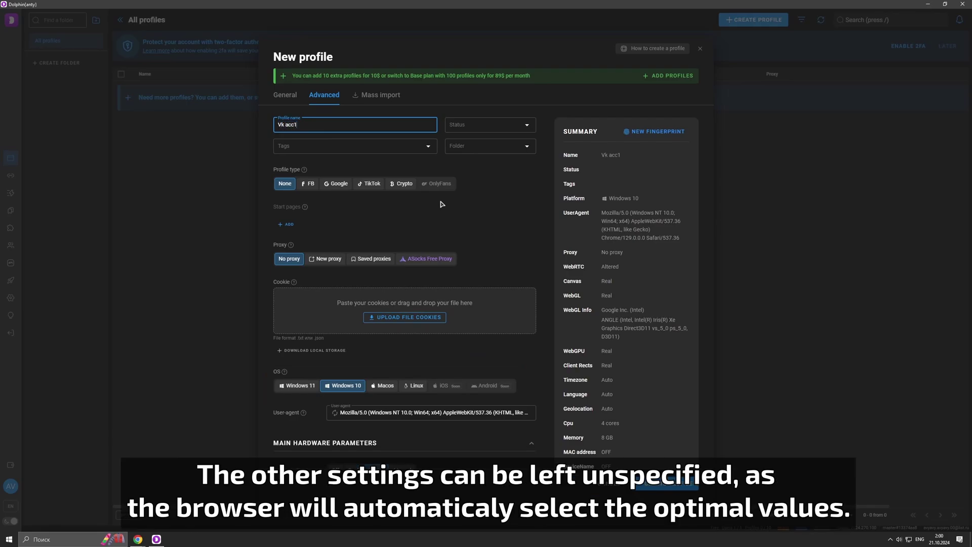
click(442, 204)
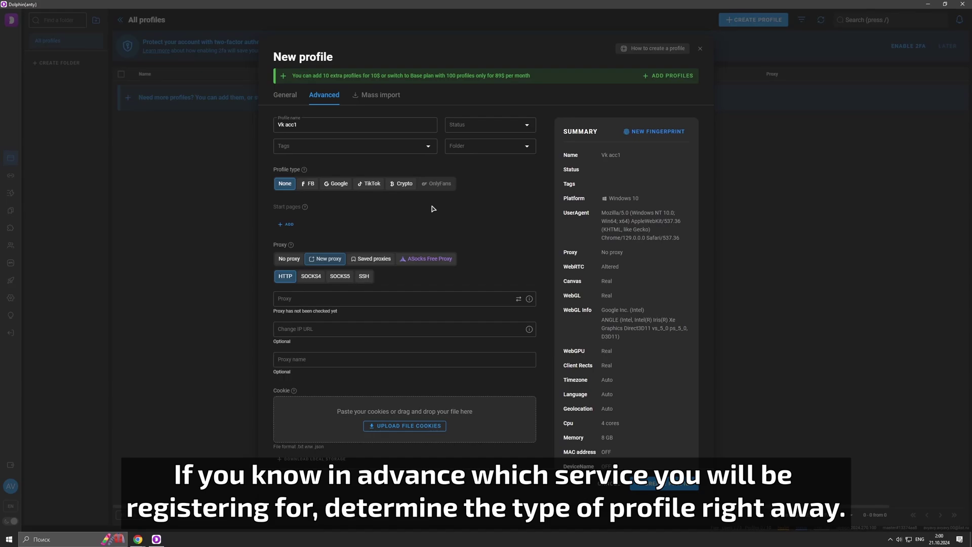
scroll(433, 209, down, 1)
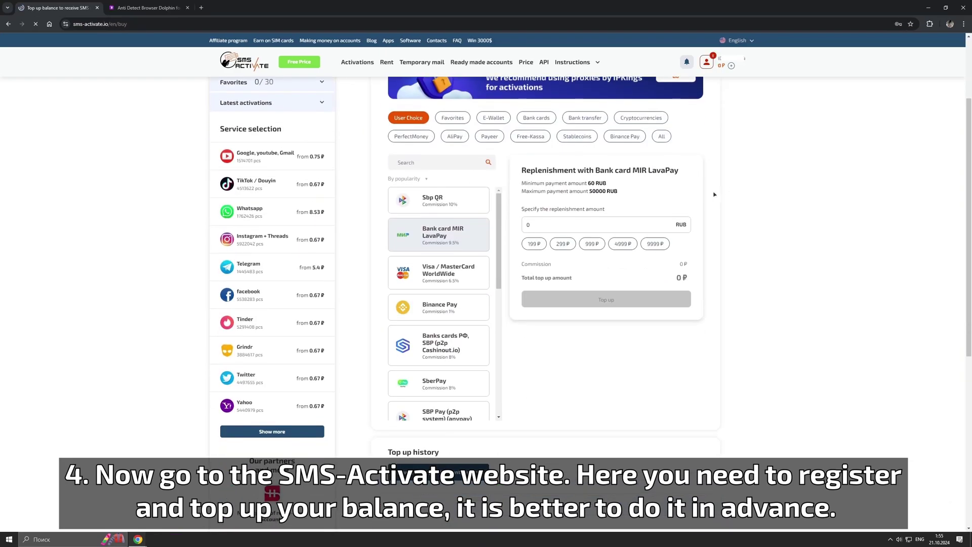
Scroll through the top-up methods and expand the BTC/Bitcoin options.
scroll(486, 236, down, 1)
scroll(486, 236, down, 1)
scroll(487, 236, down, 1)
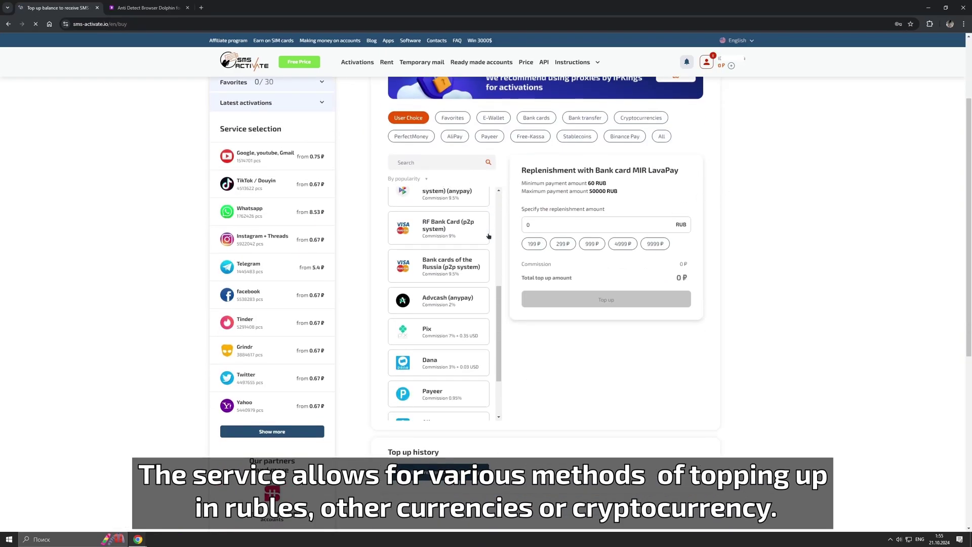
scroll(489, 236, down, 1)
click(479, 379)
scroll(478, 370, down, 1)
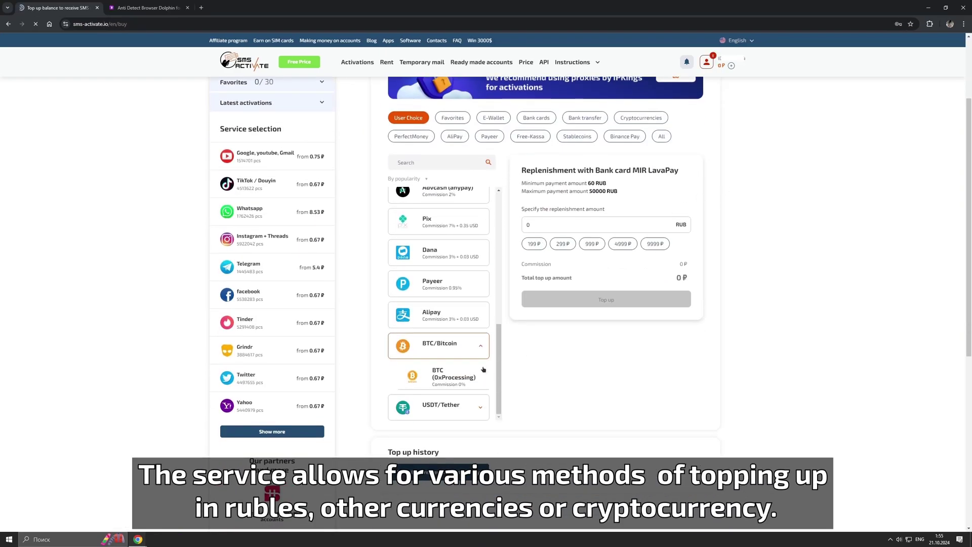
scroll(477, 368, down, 1)
Expand the USDT/Tether options, then scroll back to the top of the page.
click(477, 368)
scroll(478, 369, down, 2)
scroll(530, 388, up, 3)
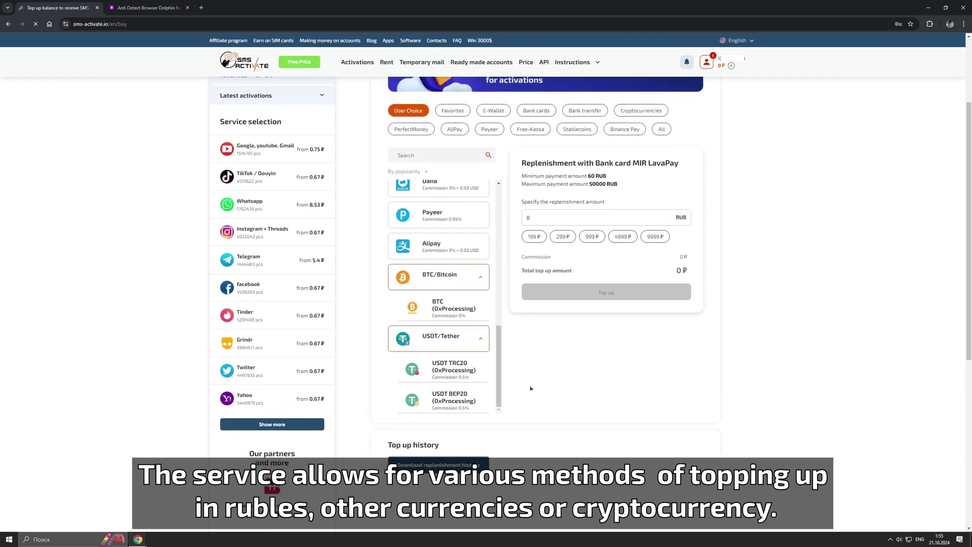
scroll(536, 423, down, 2)
scroll(482, 385, up, 2)
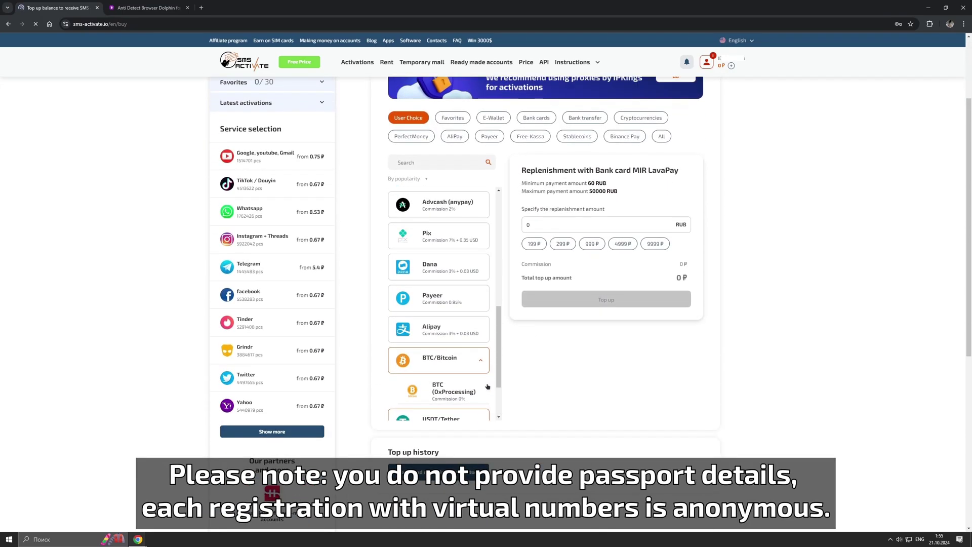
scroll(482, 385, up, 1)
scroll(482, 385, up, 1)
scroll(482, 385, up, 1)
scroll(482, 385, up, 1)
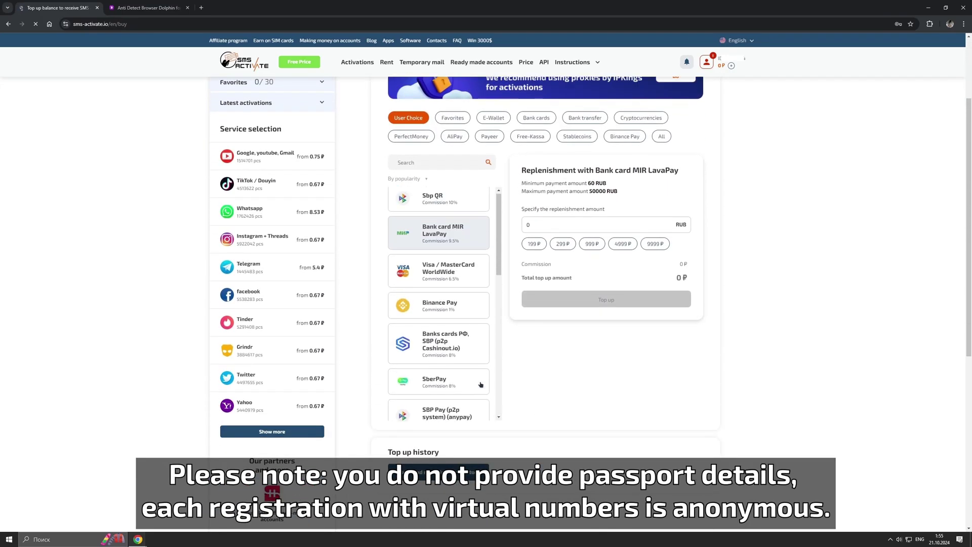
scroll(481, 385, up, 1)
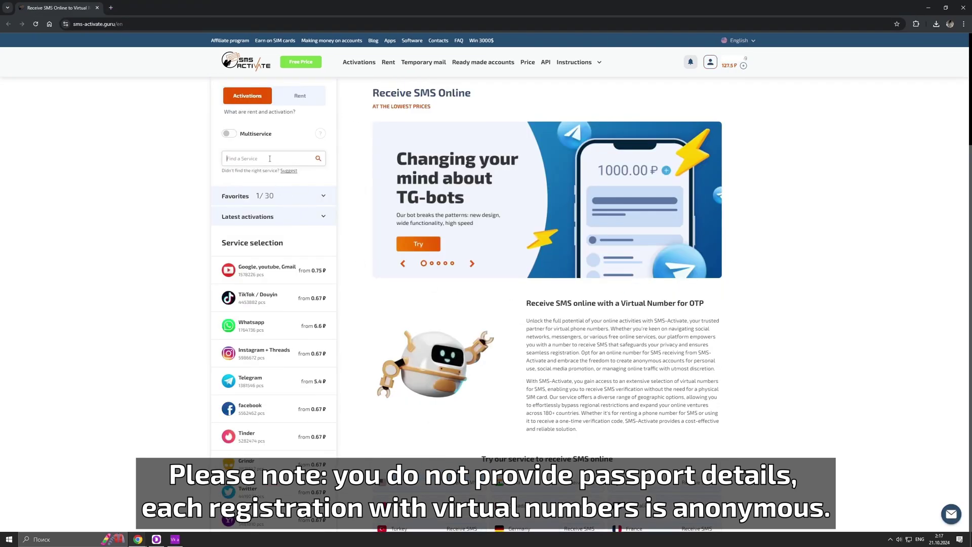
Find the vk service, choose Russia and pick the 46.03 ₽ number offer.
text(vk)
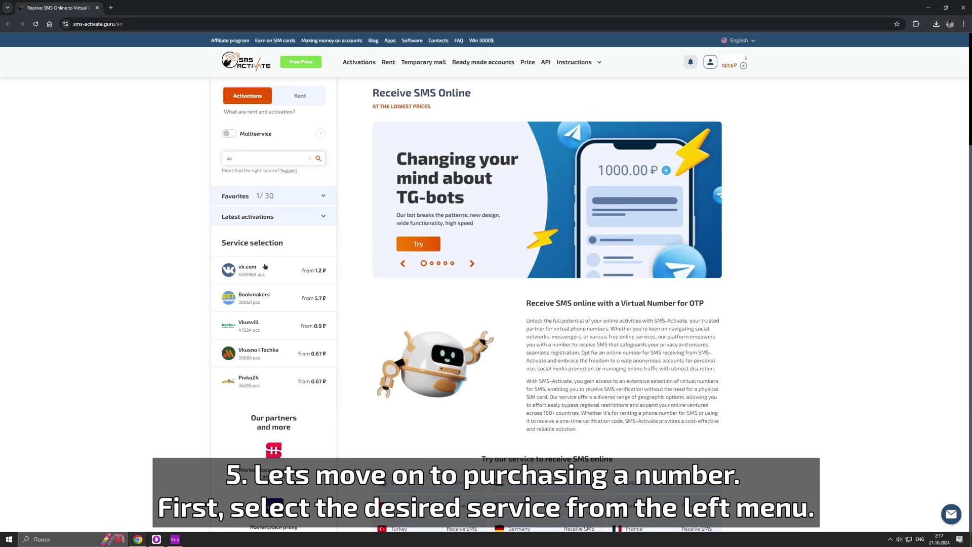
click(264, 266)
scroll(187, 267, down, 2)
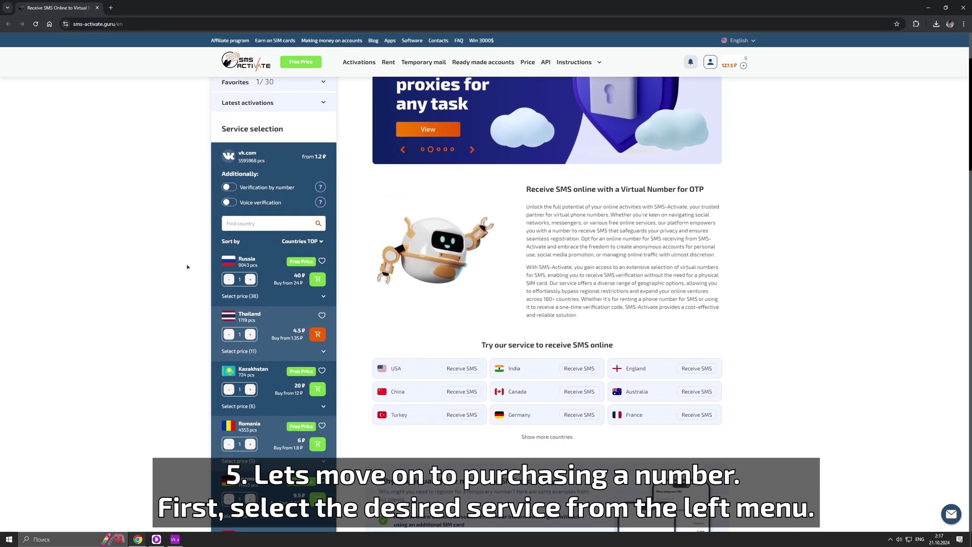
click(317, 280)
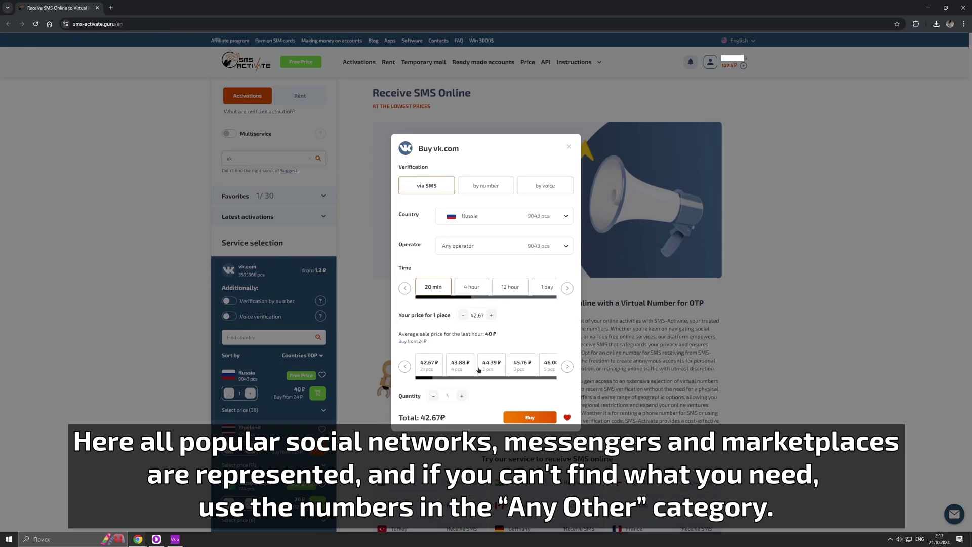
drag(431, 382, 440, 380)
click(510, 371)
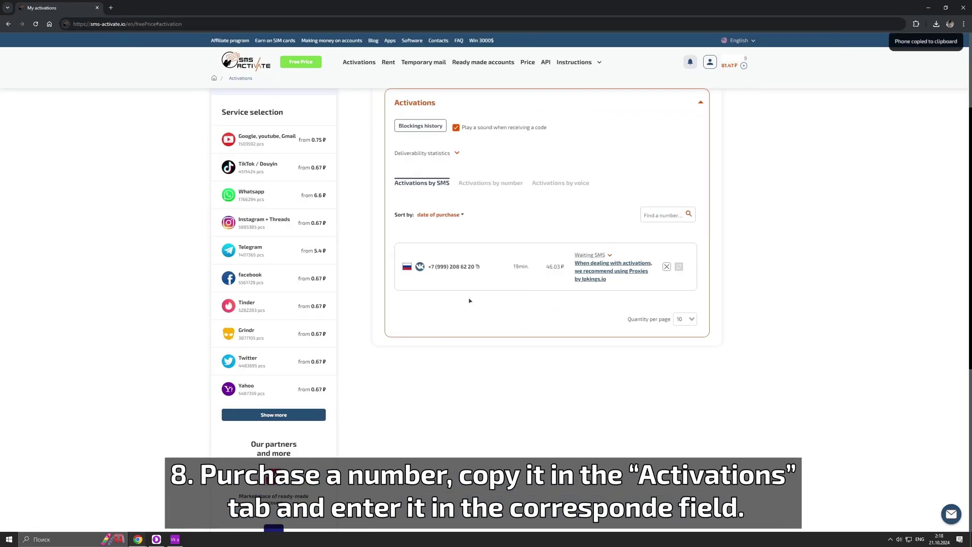
Paste the purchased phone number into VK ID and submit it.
click(181, 537)
click(527, 275)
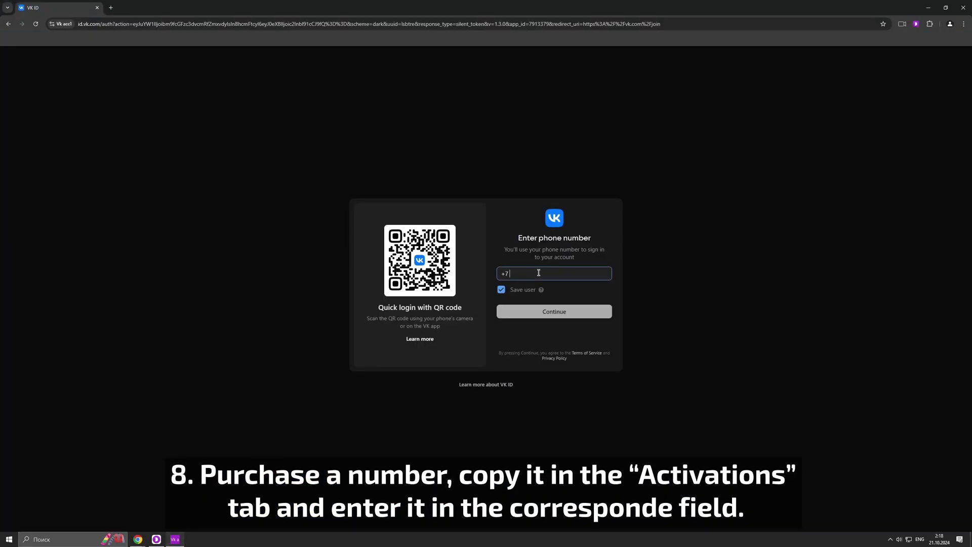
key(ctrl+v)
click(586, 314)
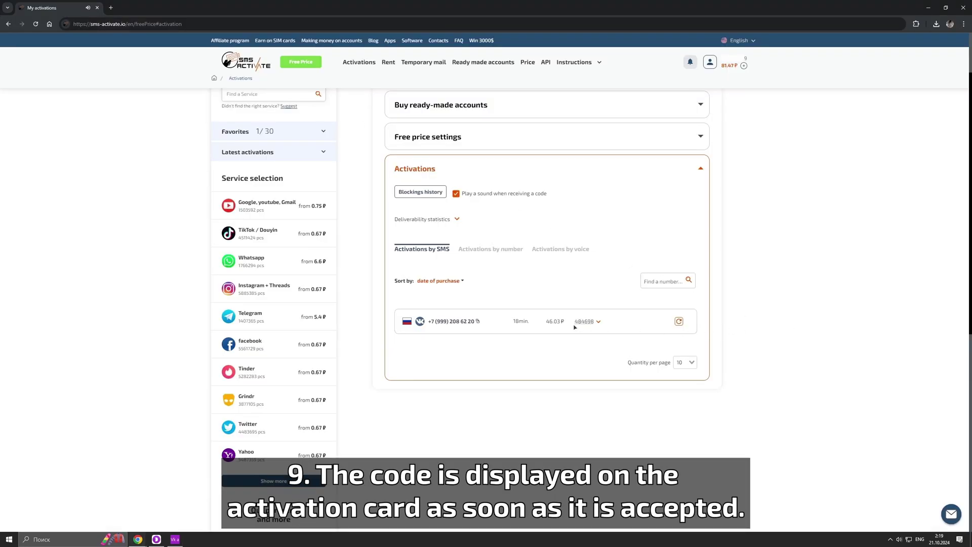
drag(574, 324, 599, 327)
key(ctrl+c)
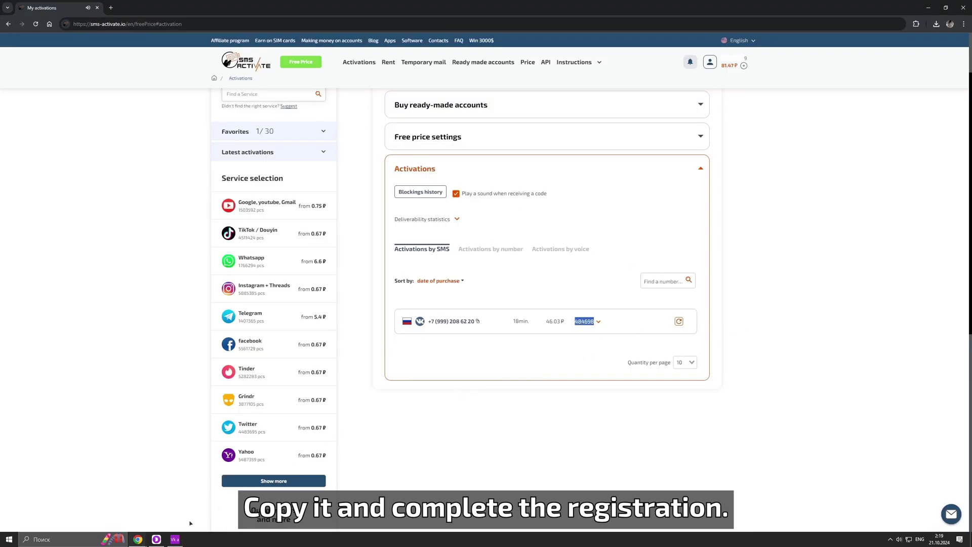
click(175, 539)
click(502, 282)
key(ctrl+v)
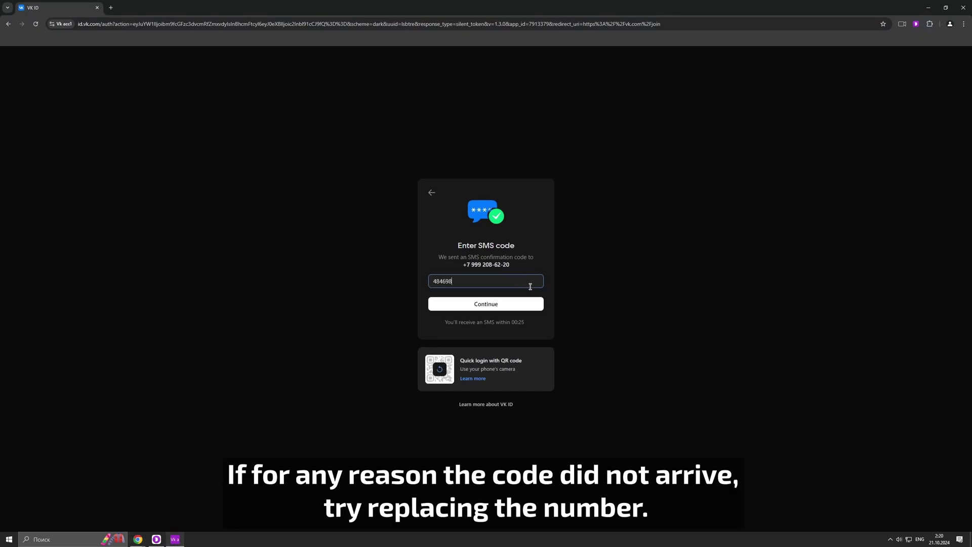
click(530, 311)
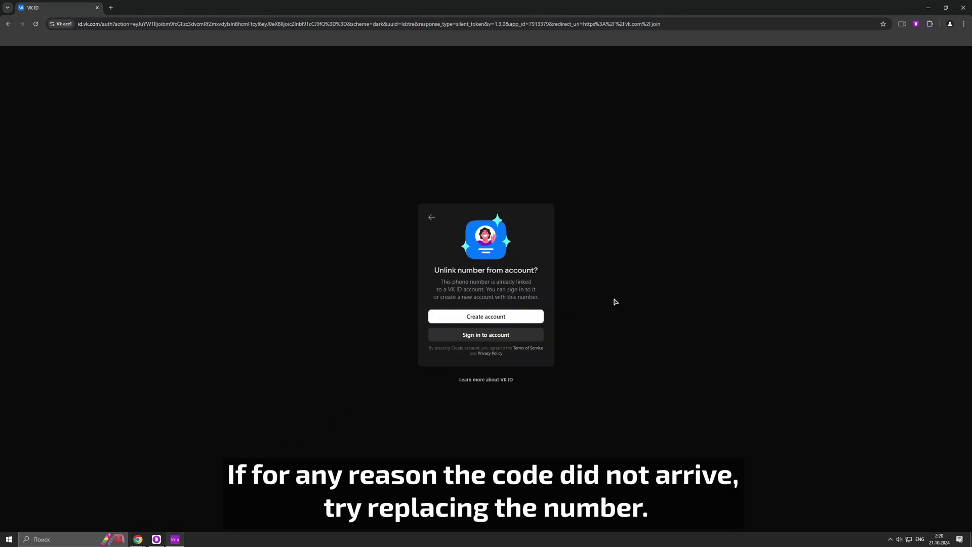
click(509, 336)
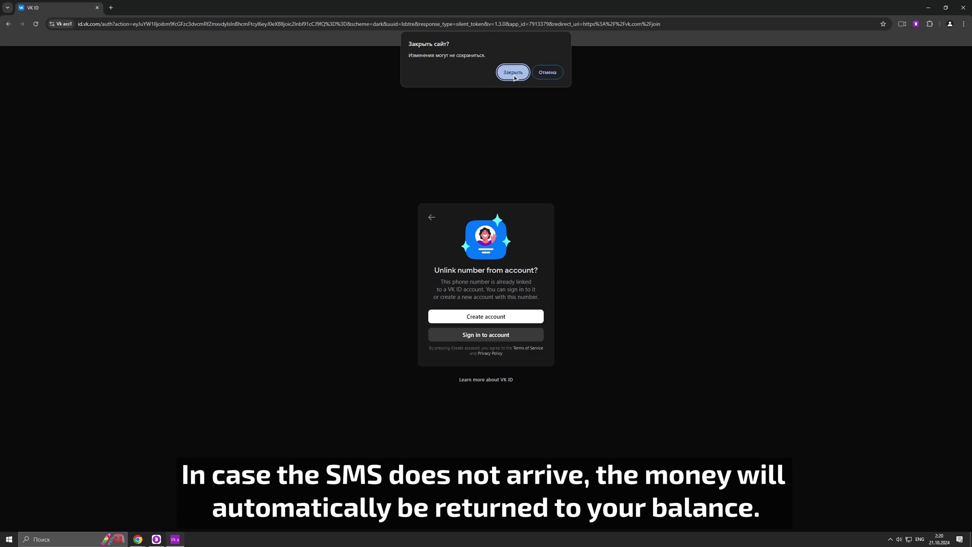
Dismiss the leave-site prompt and enter the first name 'Eta'.
click(547, 72)
click(525, 316)
click(521, 244)
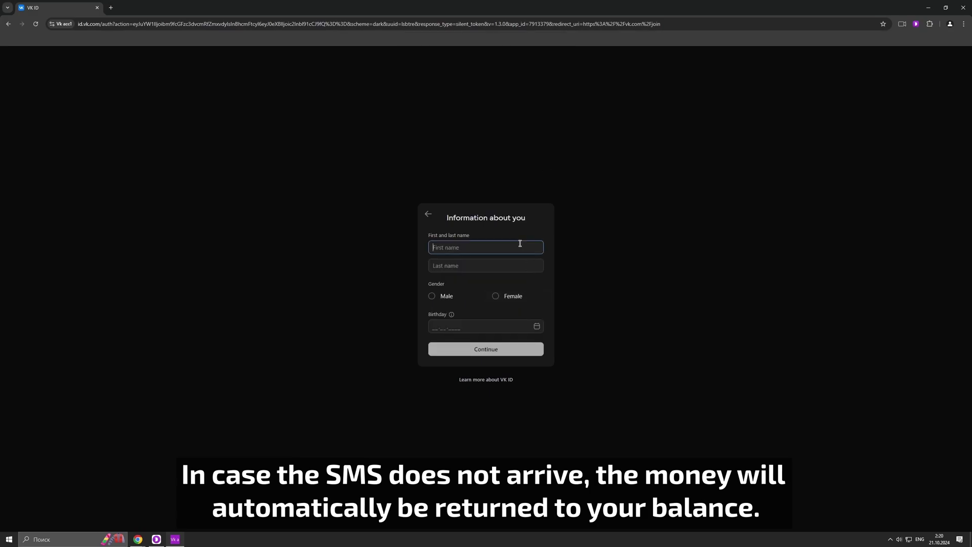
text(Elizaveta)
click(517, 263)
text(Vo)
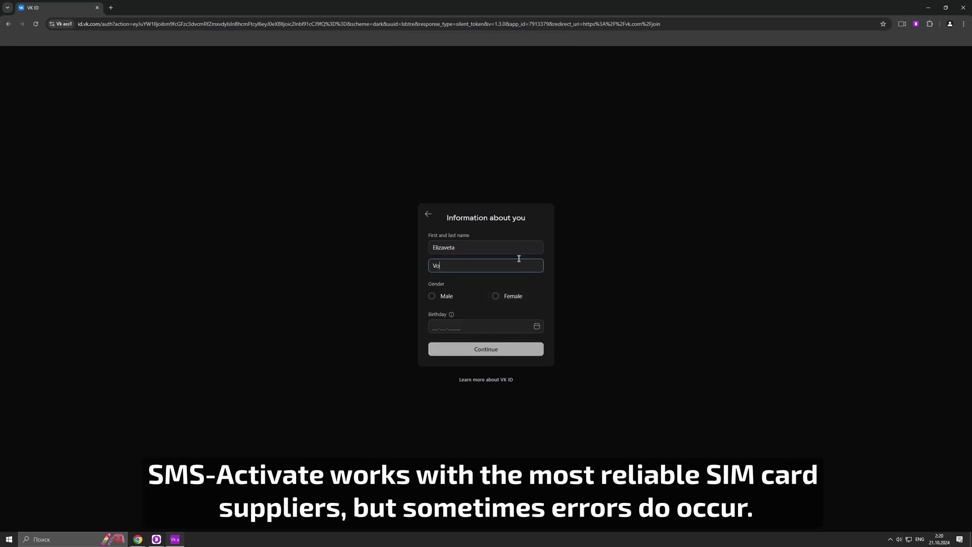
text(lkova)
key(Tab)
key(Tab)
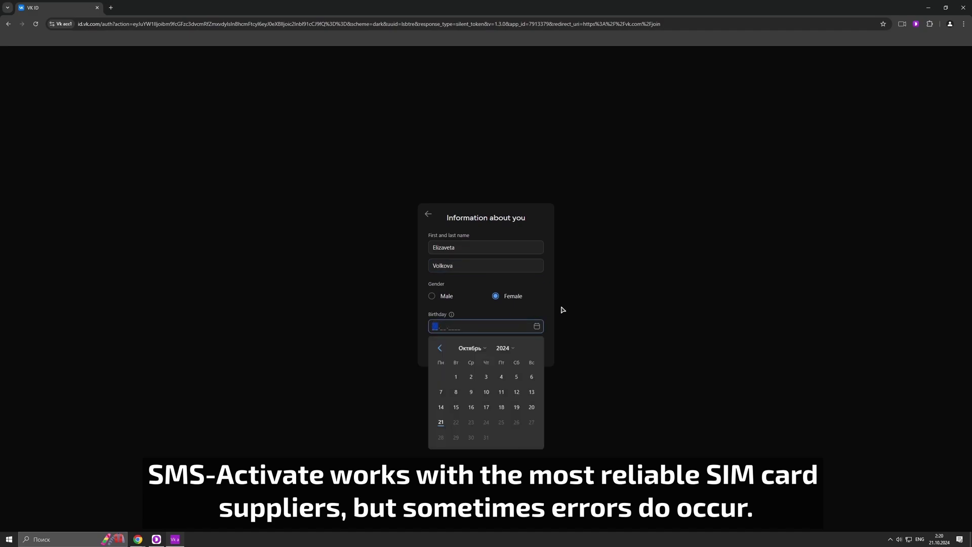
text(11.11.2000)
key(Return)
key(Return)
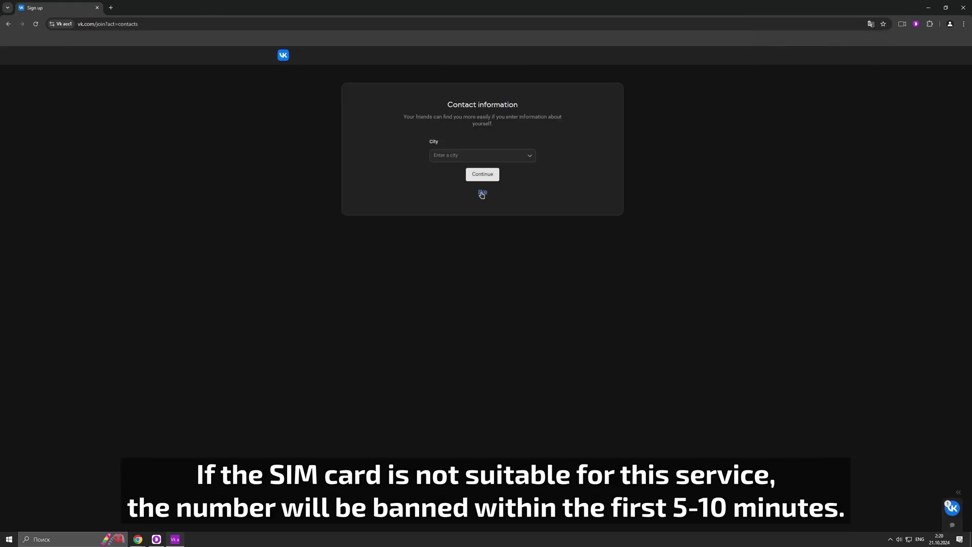
Skip the city and email steps, then begin a new Dolphin Anty profile.
click(482, 192)
click(482, 218)
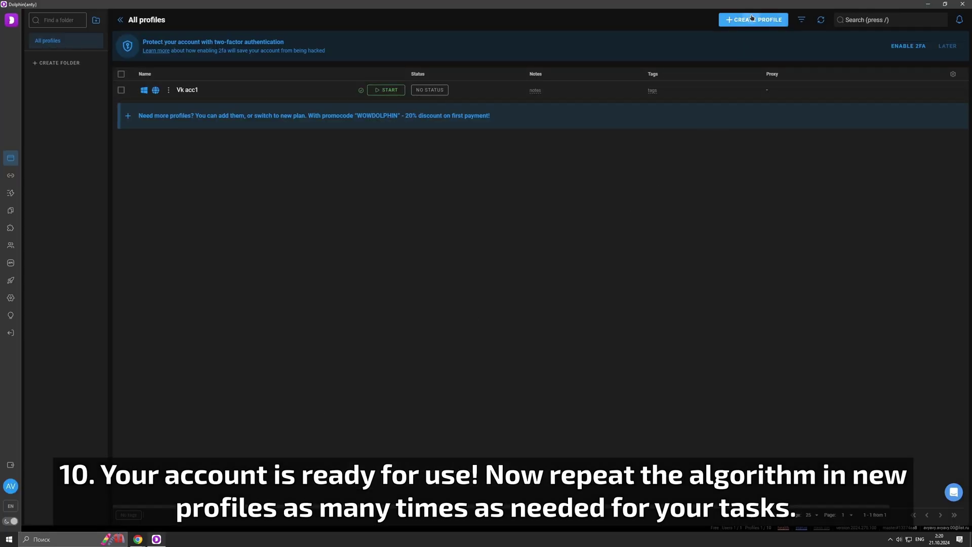
click(752, 18)
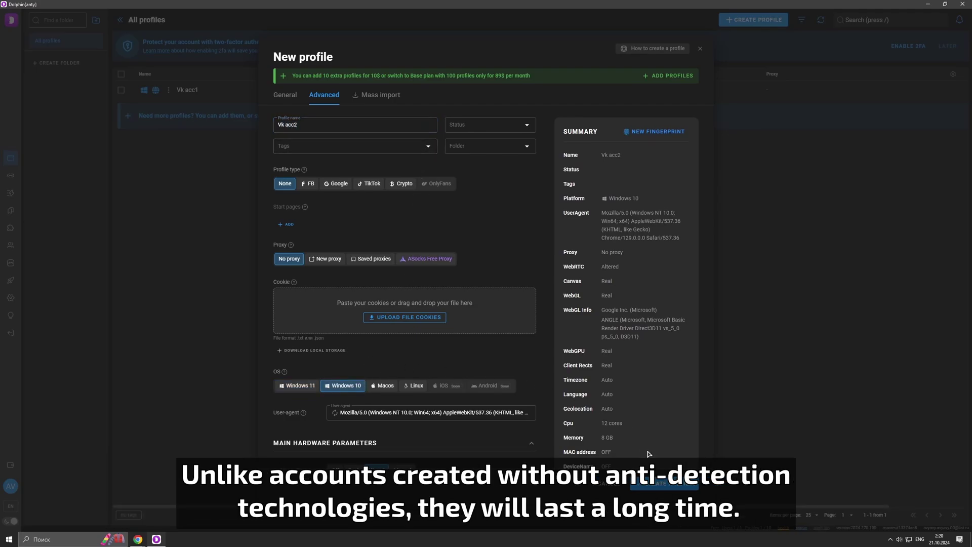
Save the Vk acc2 profile, launch it and maximize its browser window.
click(661, 483)
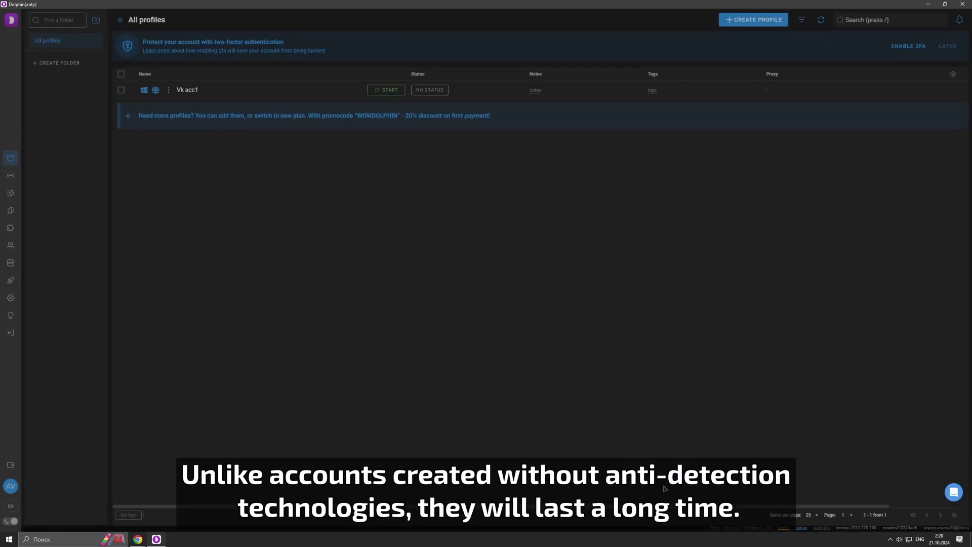
click(386, 90)
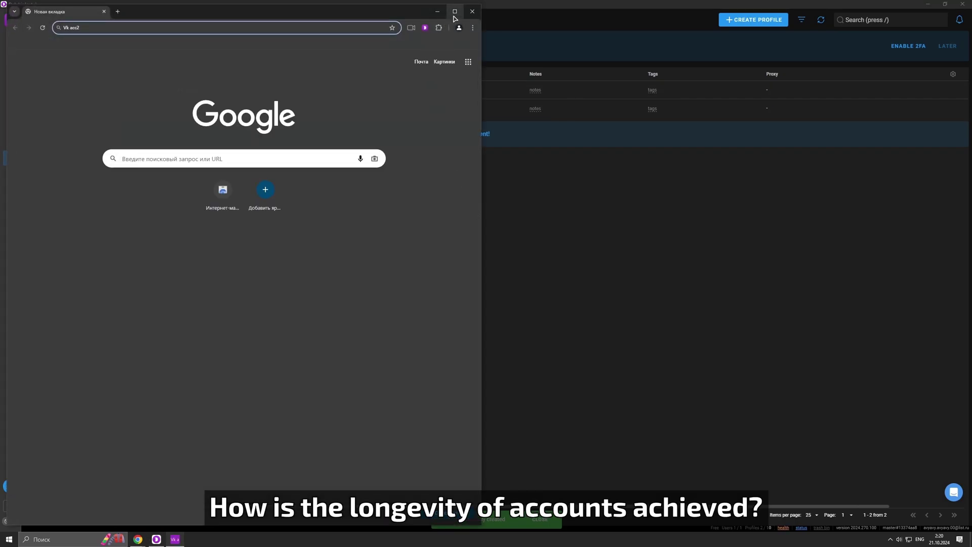
click(454, 15)
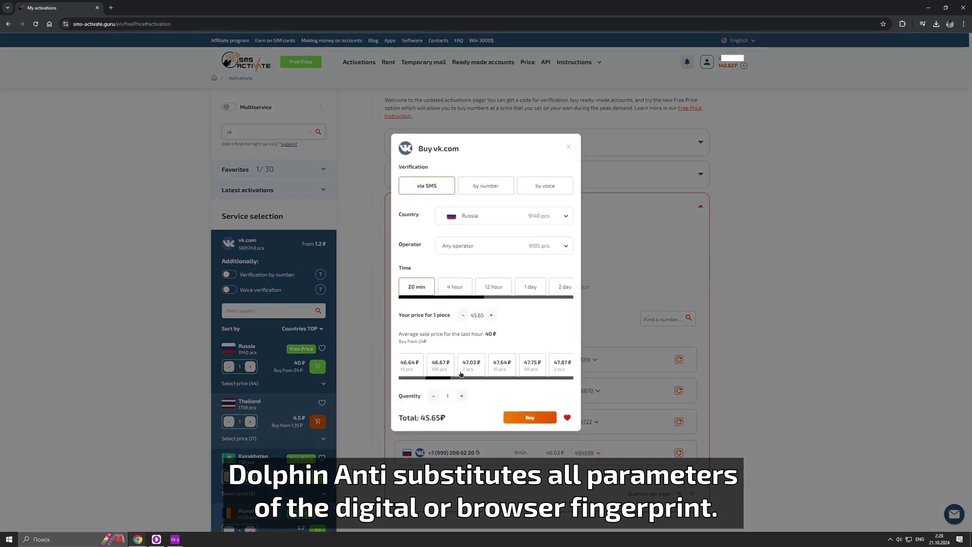
Buy a Russian vk.com number and enter it into the VK ID phone field.
drag(461, 374, 452, 380)
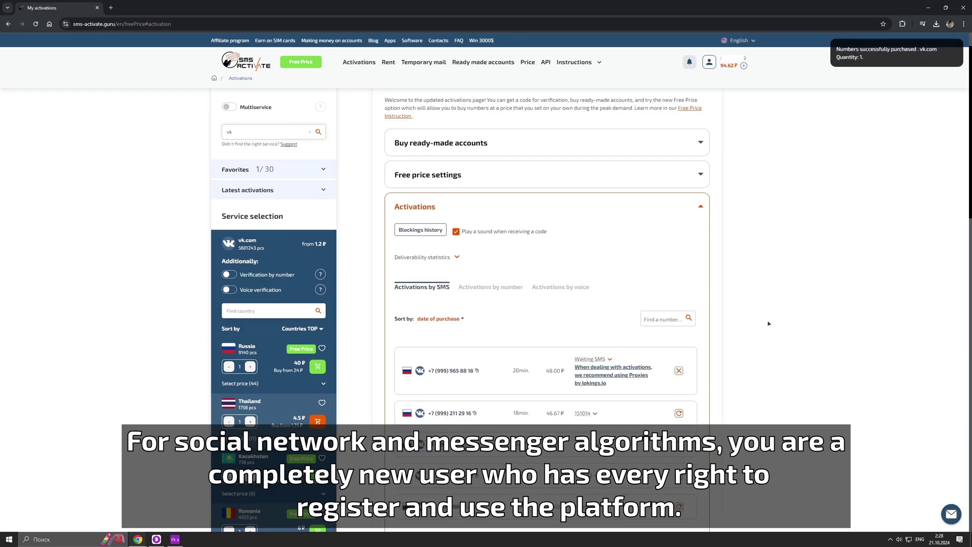
scroll(555, 331, down, 1)
click(477, 332)
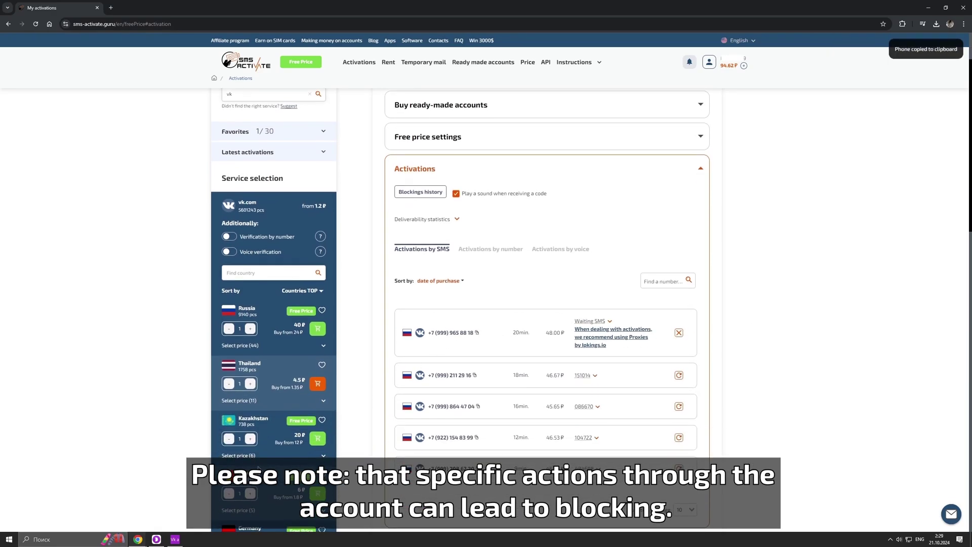
click(175, 540)
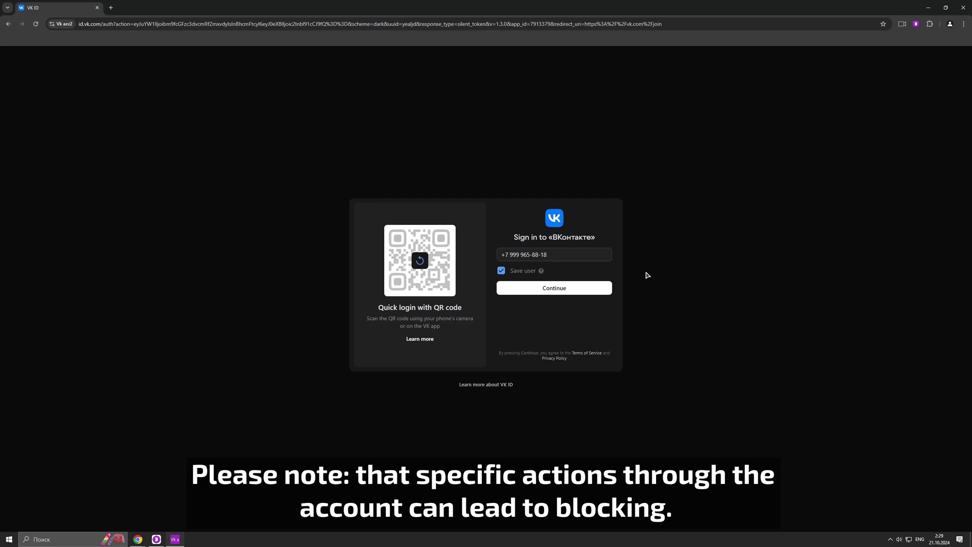
key(Return)
key(alt+Tab)
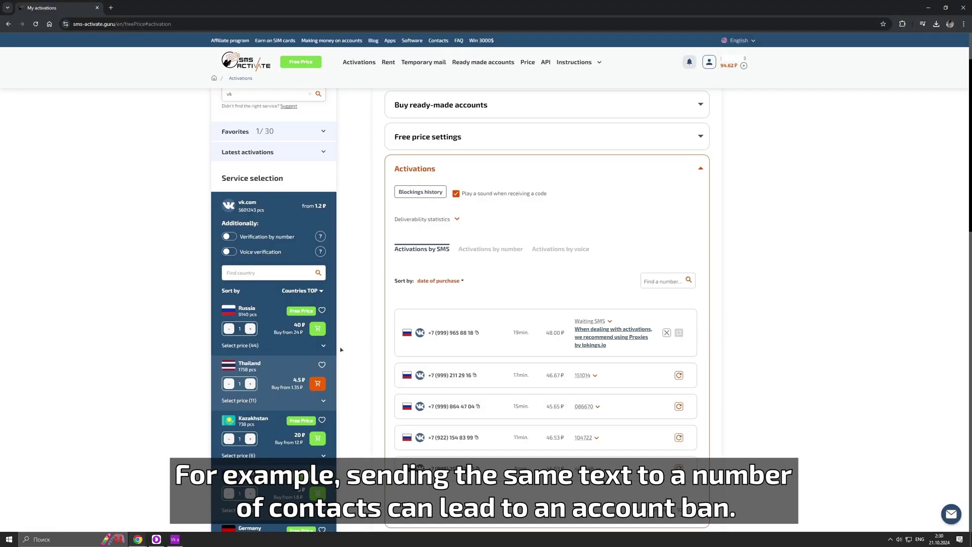
click(322, 347)
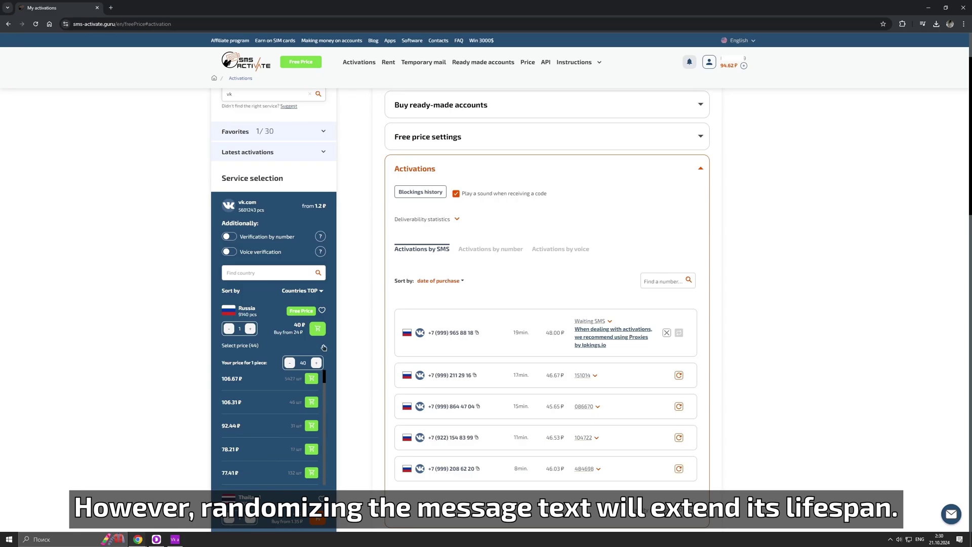
scroll(289, 386, down, 3)
scroll(290, 387, down, 3)
scroll(289, 386, down, 2)
scroll(290, 386, down, 2)
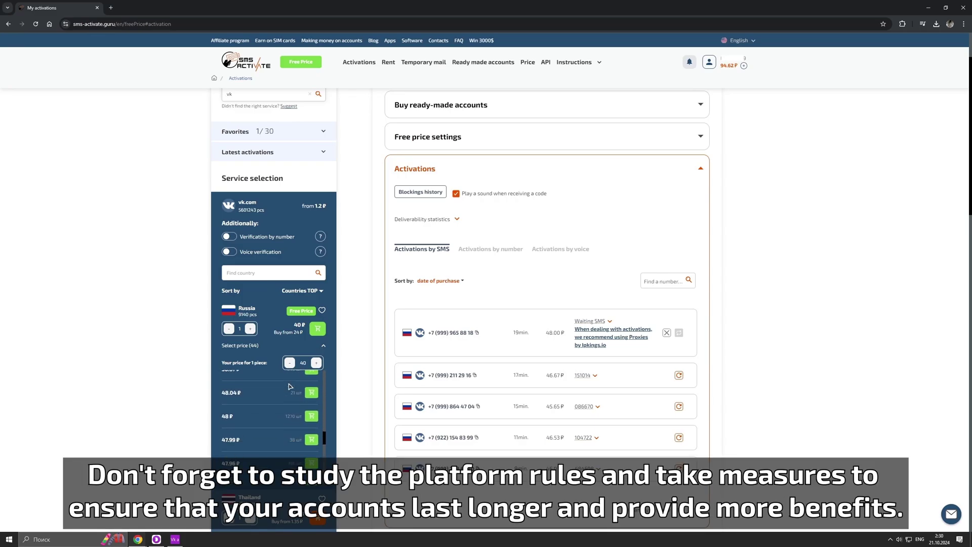
click(323, 346)
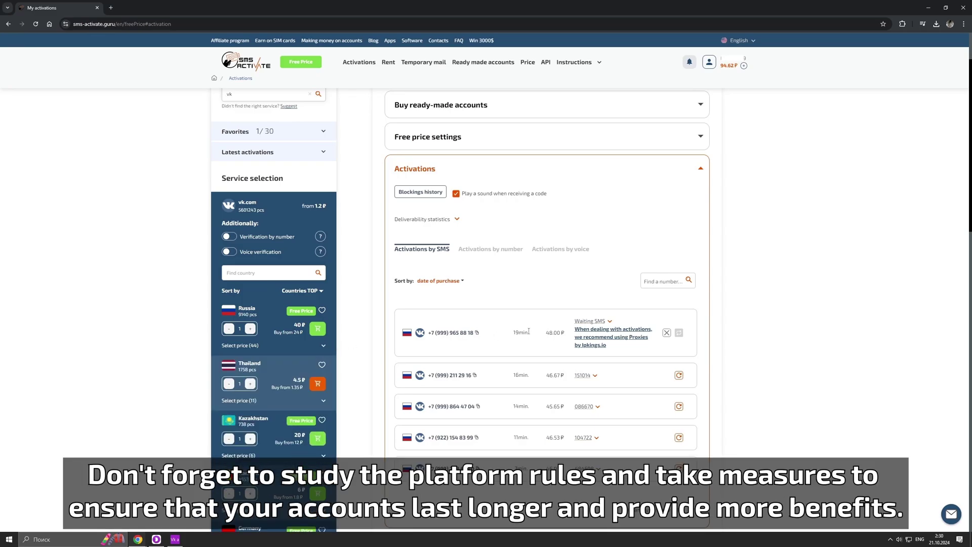
key(F5)
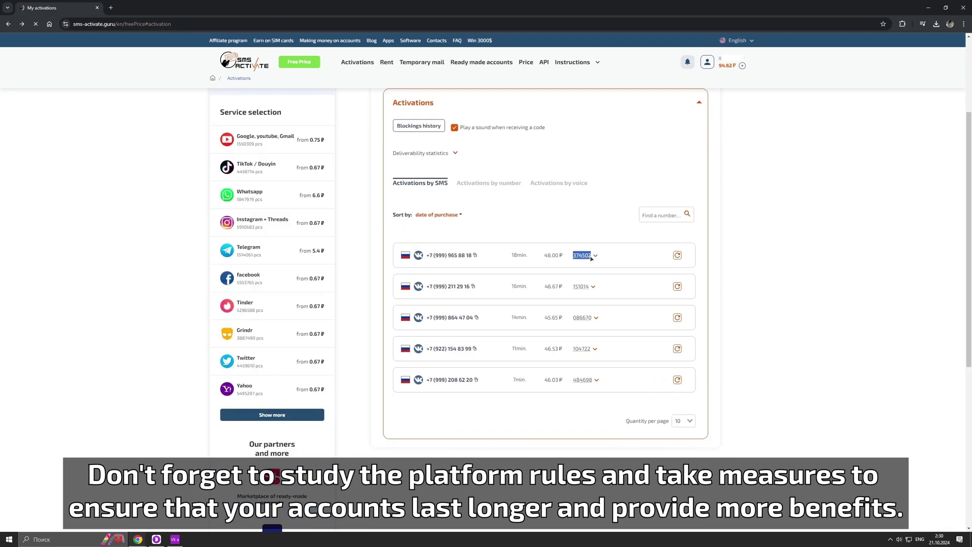
click(176, 542)
key(ctrl+v)
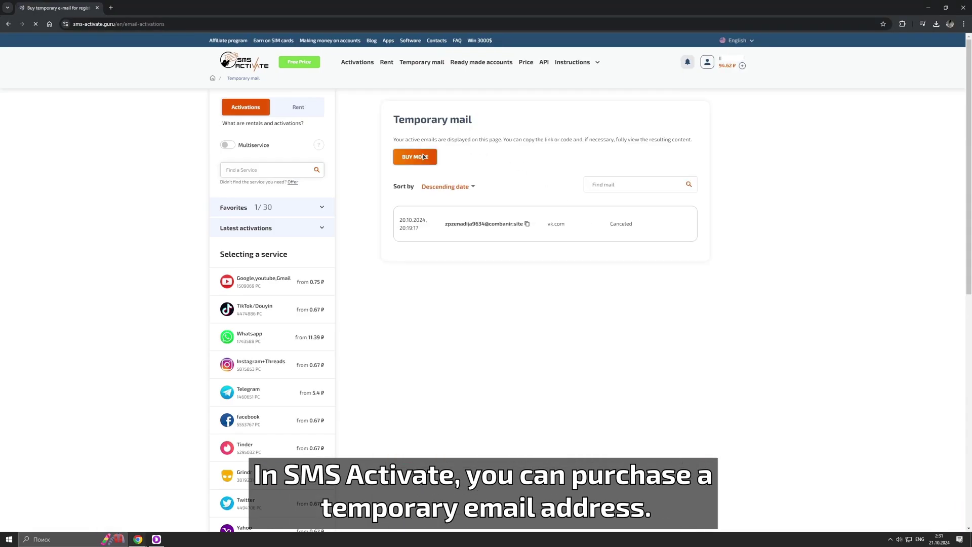
Buy a vk.com temporary email address on the vip domain.
click(424, 157)
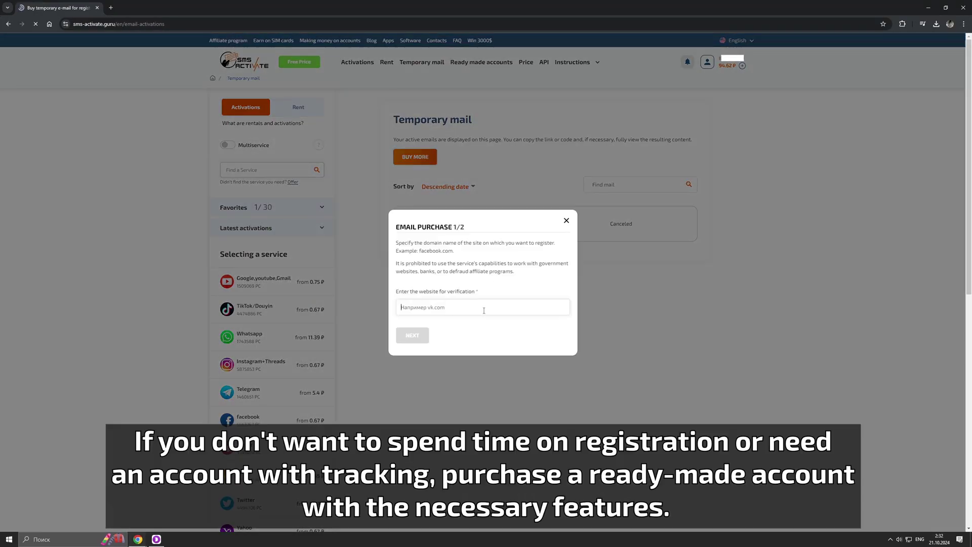
click(412, 335)
click(481, 308)
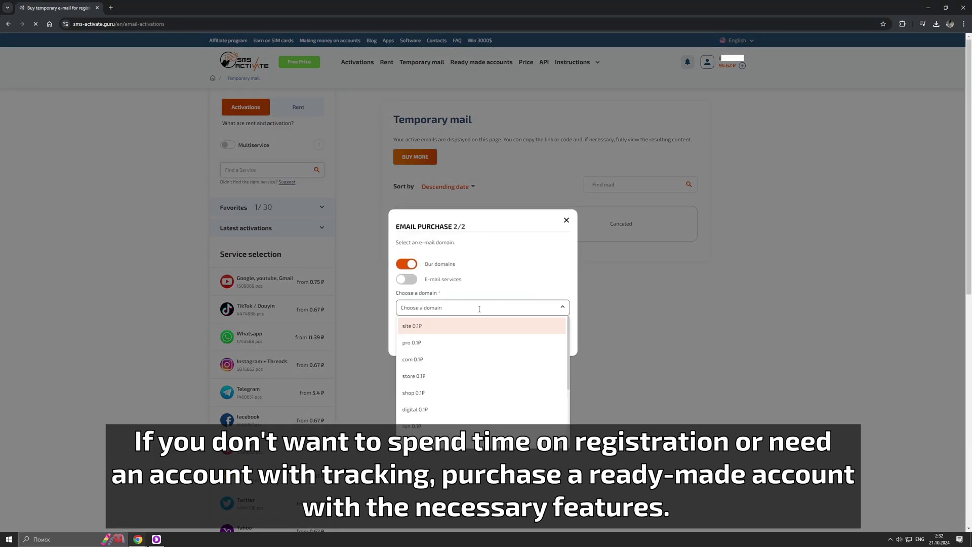
click(504, 401)
click(609, 337)
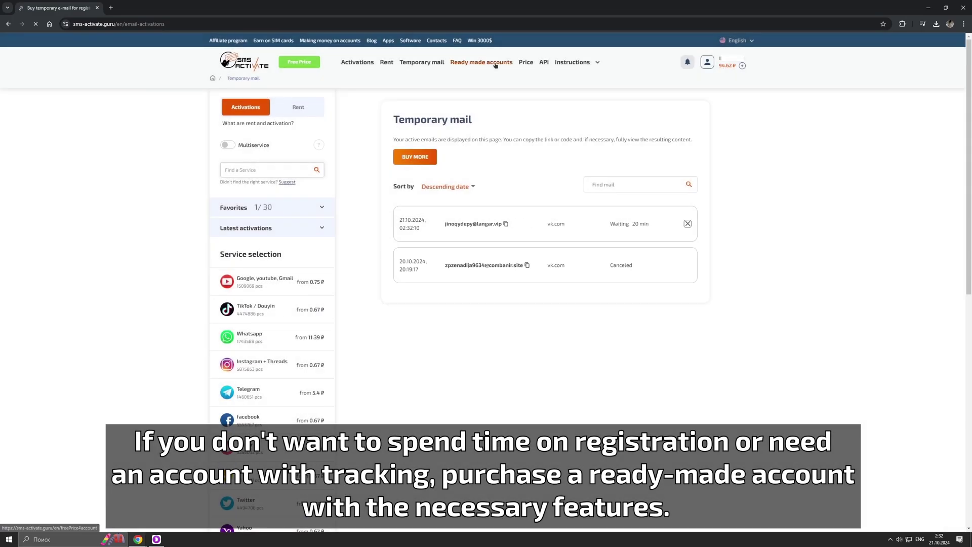
Show the ready-made ChatGPT accounts for sale.
click(495, 62)
click(432, 250)
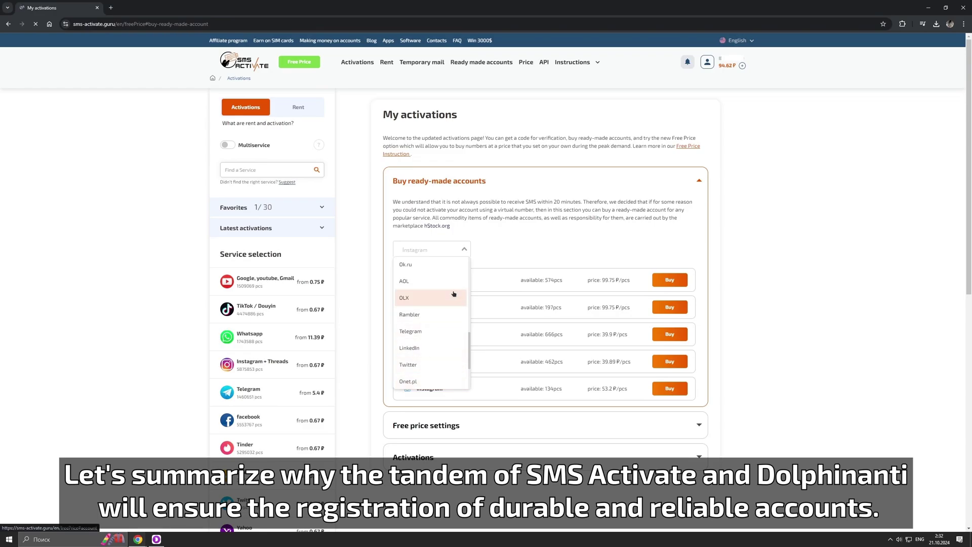
scroll(456, 324, up, 3)
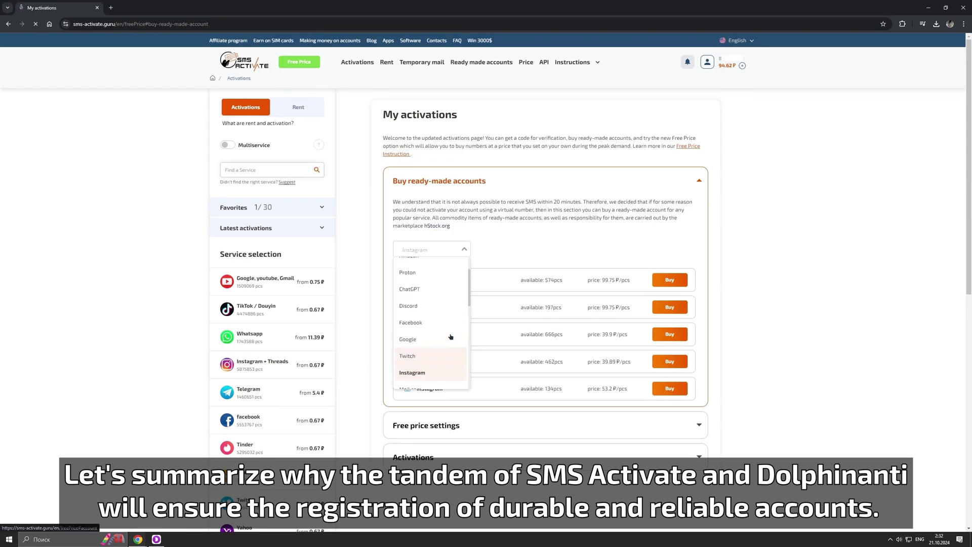
click(433, 330)
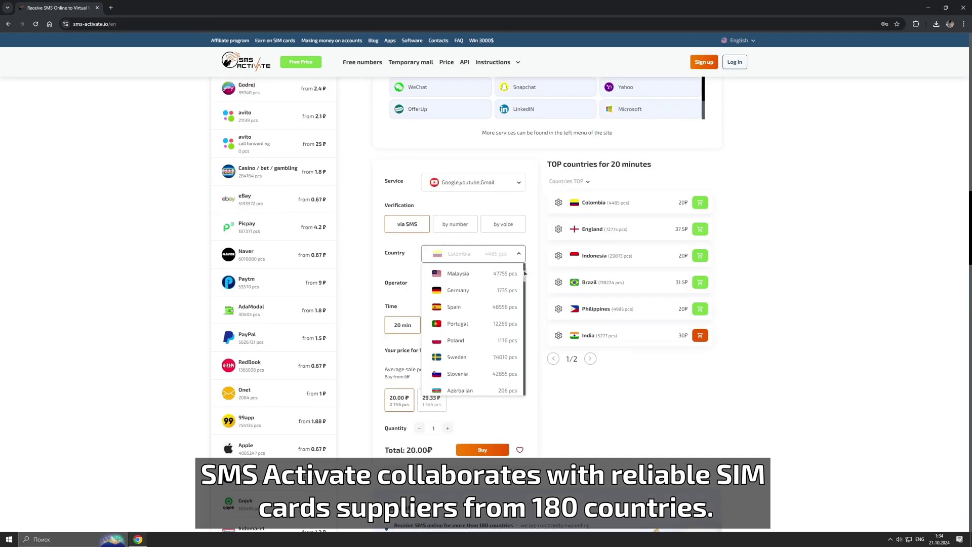
scroll(524, 274, down, 2)
scroll(524, 274, down, 2)
scroll(525, 273, down, 2)
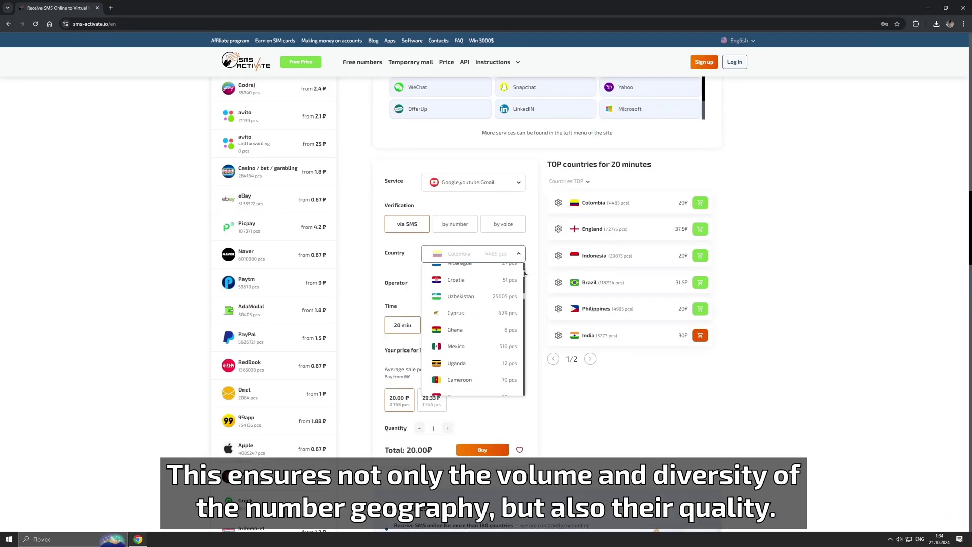
scroll(525, 273, down, 2)
scroll(524, 274, down, 2)
scroll(524, 273, down, 2)
scroll(524, 273, down, 2)
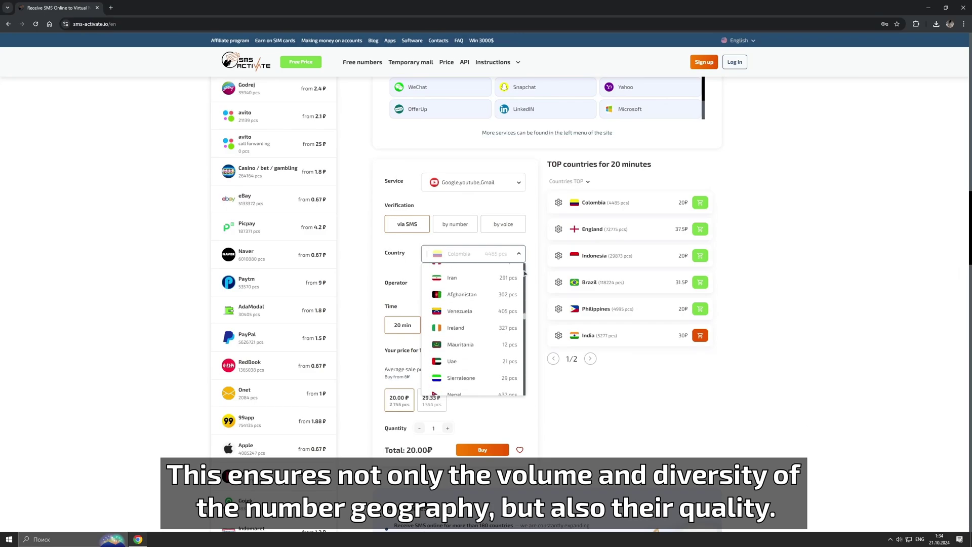
scroll(524, 273, down, 2)
scroll(524, 274, down, 2)
scroll(524, 274, down, 2)
scroll(524, 274, down, 2)
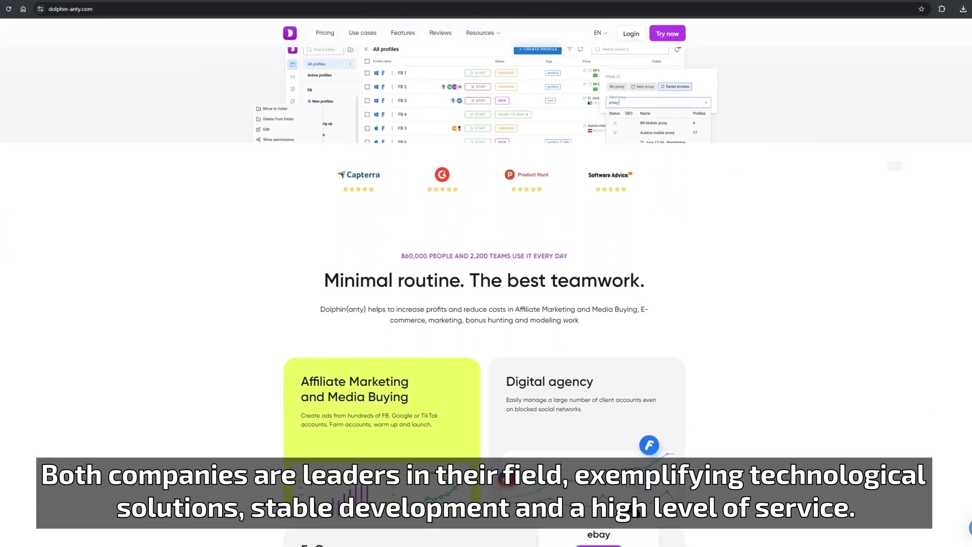
scroll(486, 274, down, 5)
scroll(487, 274, down, 5)
scroll(487, 274, down, 5)
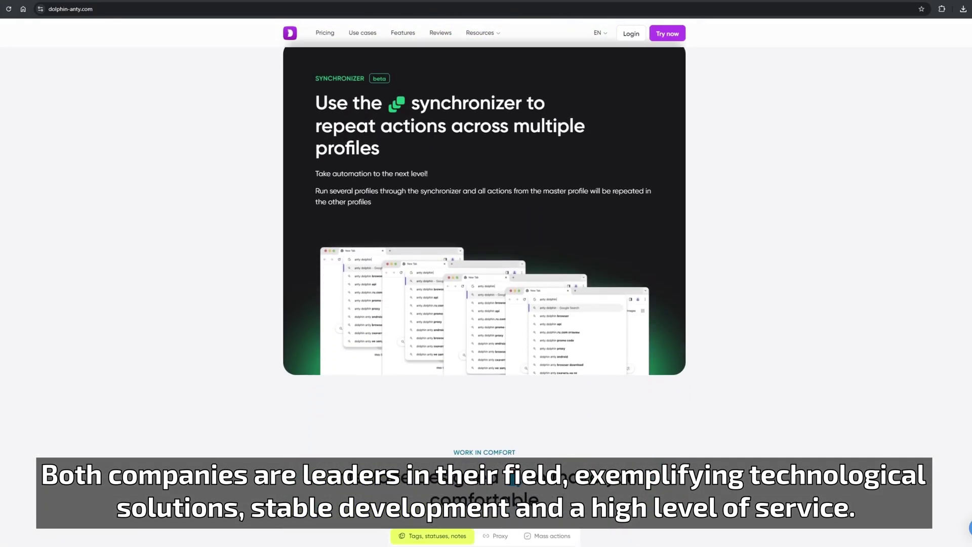
scroll(487, 274, down, 5)
scroll(486, 274, down, 5)
scroll(486, 274, down, 5)
scroll(486, 274, down, 5)
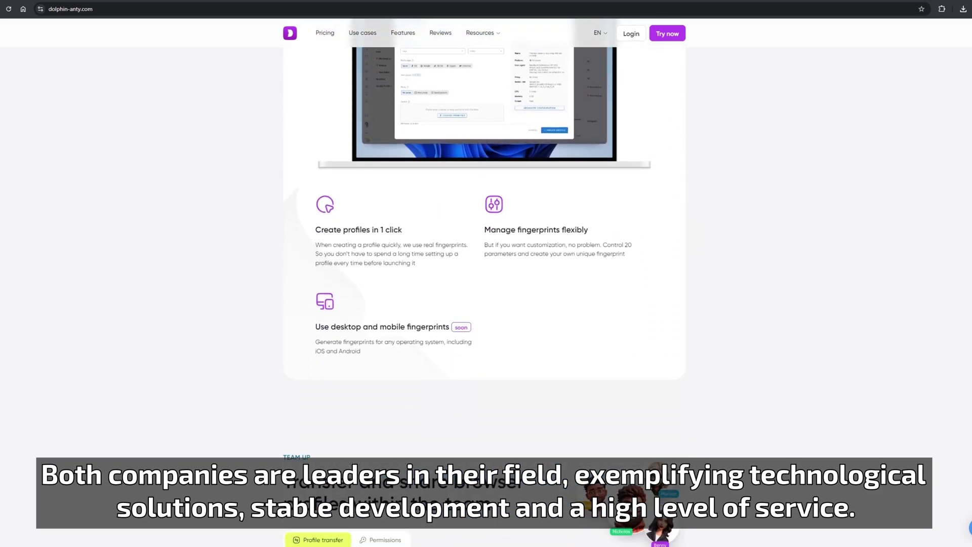
scroll(486, 274, down, 5)
scroll(486, 274, down, 5)
scroll(486, 273, down, 5)
scroll(486, 273, down, 5)
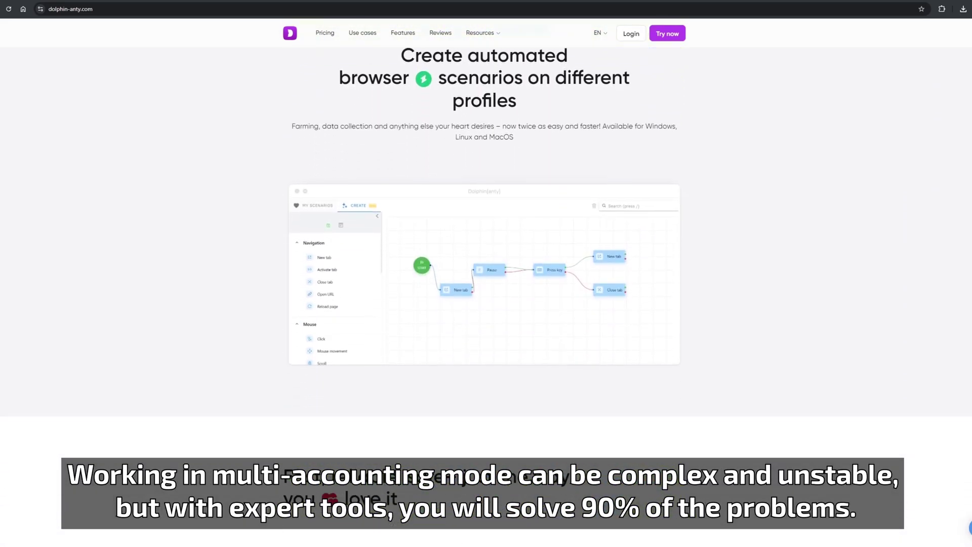
scroll(486, 273, down, 6)
scroll(486, 273, down, 5)
scroll(487, 274, down, 5)
scroll(486, 273, down, 5)
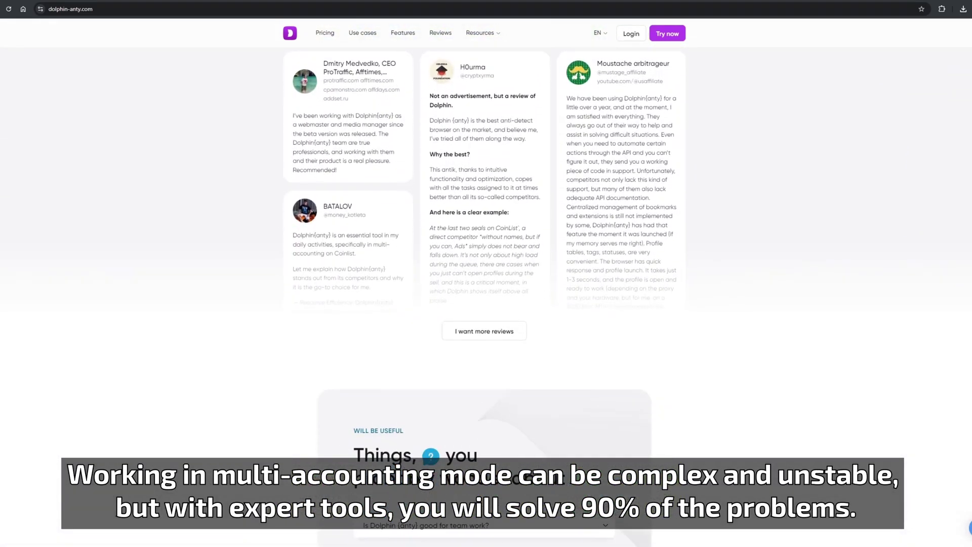
scroll(486, 273, down, 5)
scroll(486, 273, down, 5)
scroll(486, 274, down, 5)
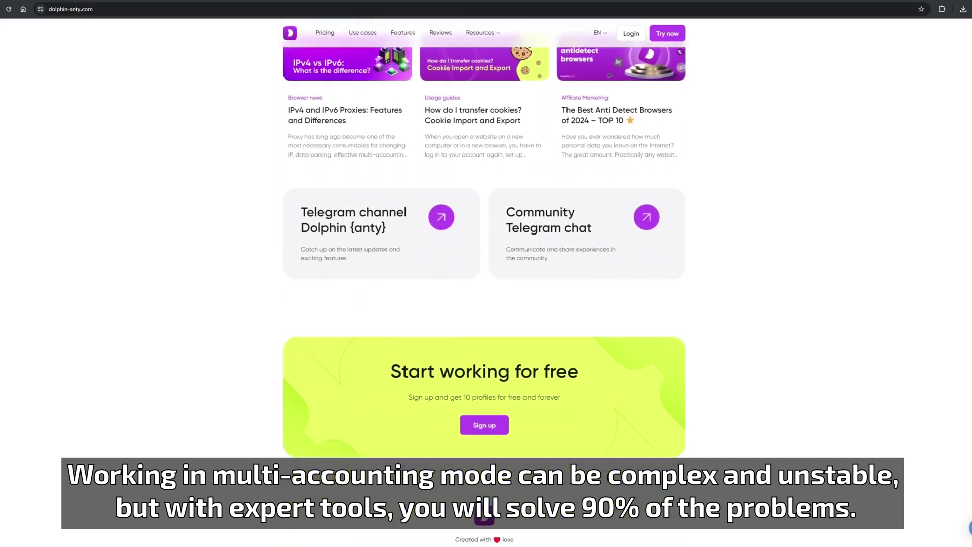